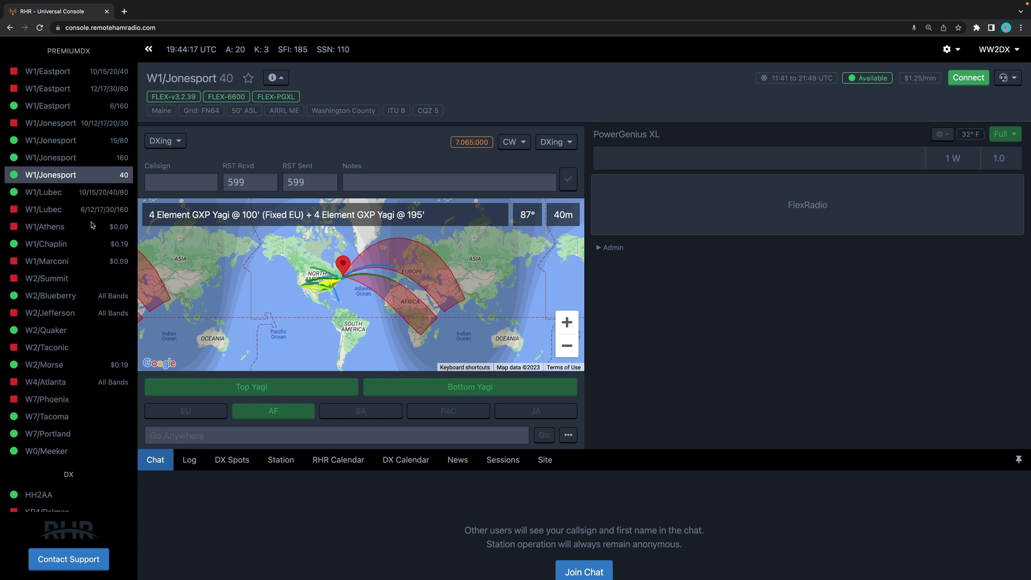
click(42, 158)
click(48, 168)
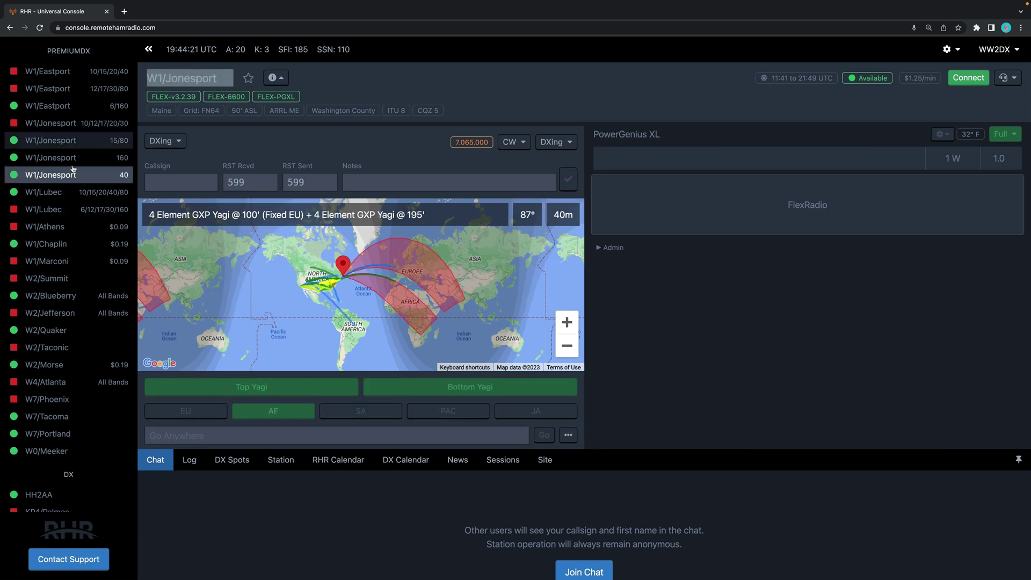
click(40, 192)
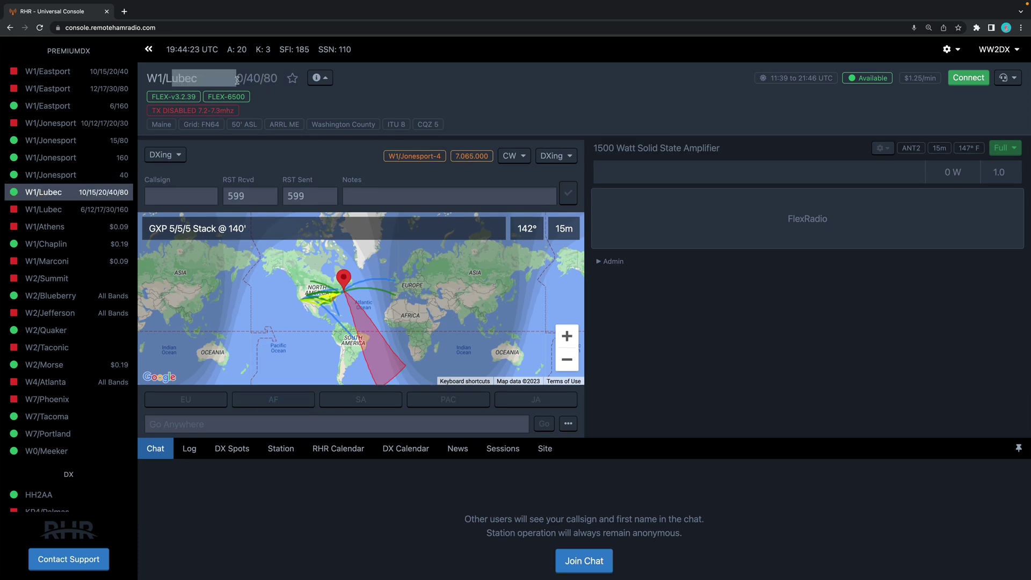
click(45, 176)
click(44, 158)
click(44, 175)
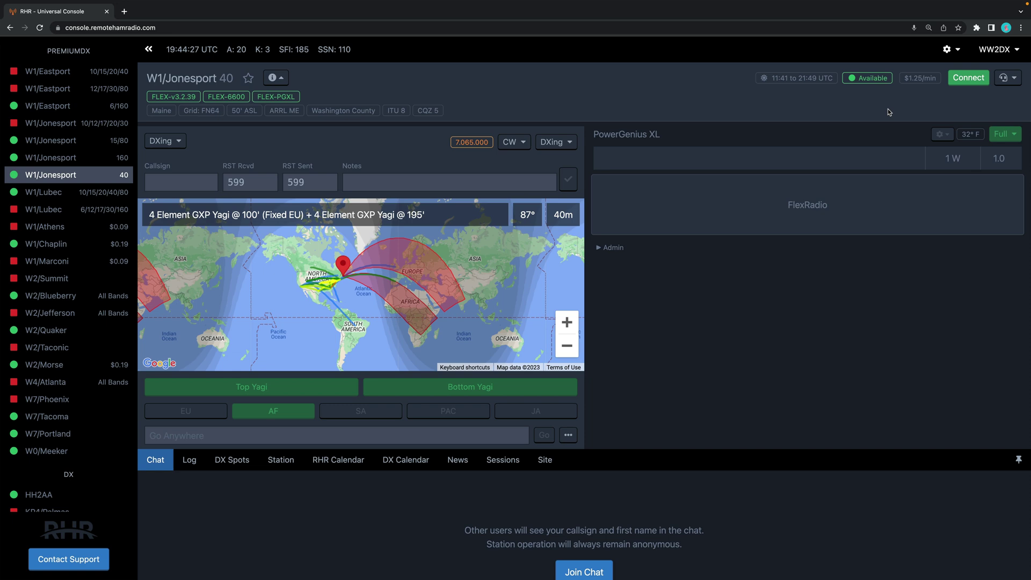
Connect to W1/Jonesport 40, bringing up receiver A on 7.060.000 and receiver B on 7.065.000
click(965, 79)
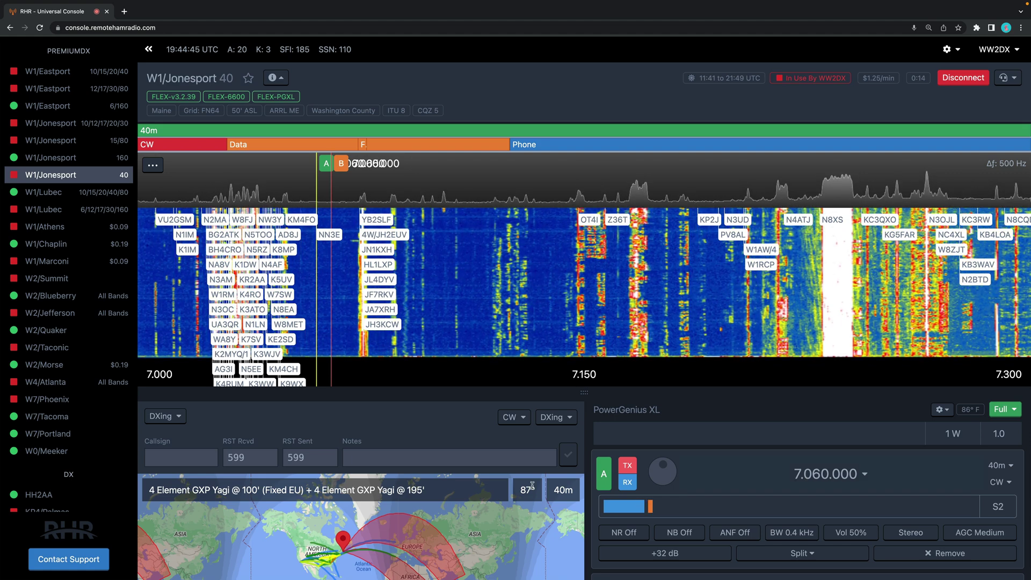
scroll(525, 301, down, 5)
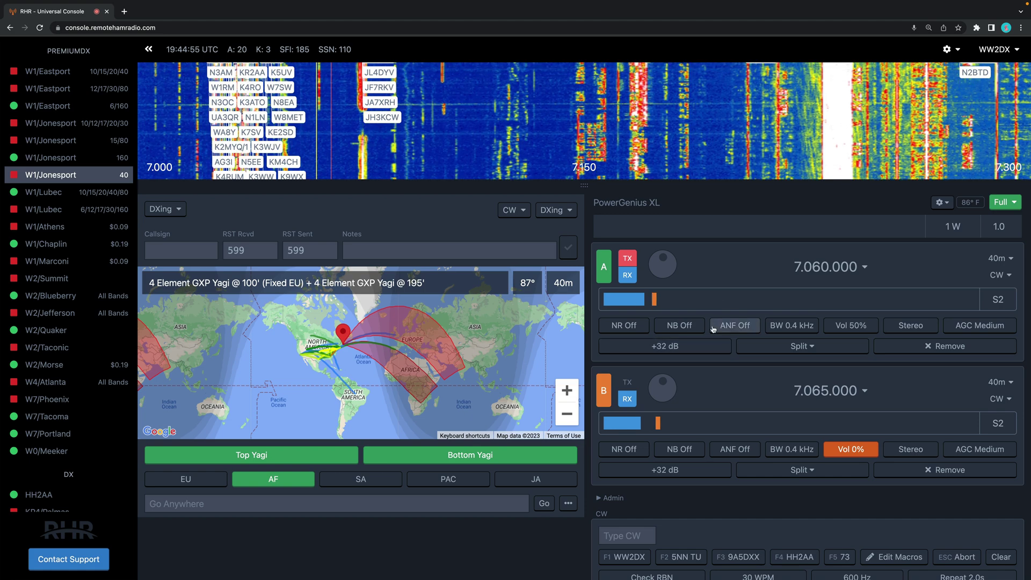
Remove receiver slice B and switch receiver A to LSB mode
click(946, 470)
scroll(740, 374, up, 3)
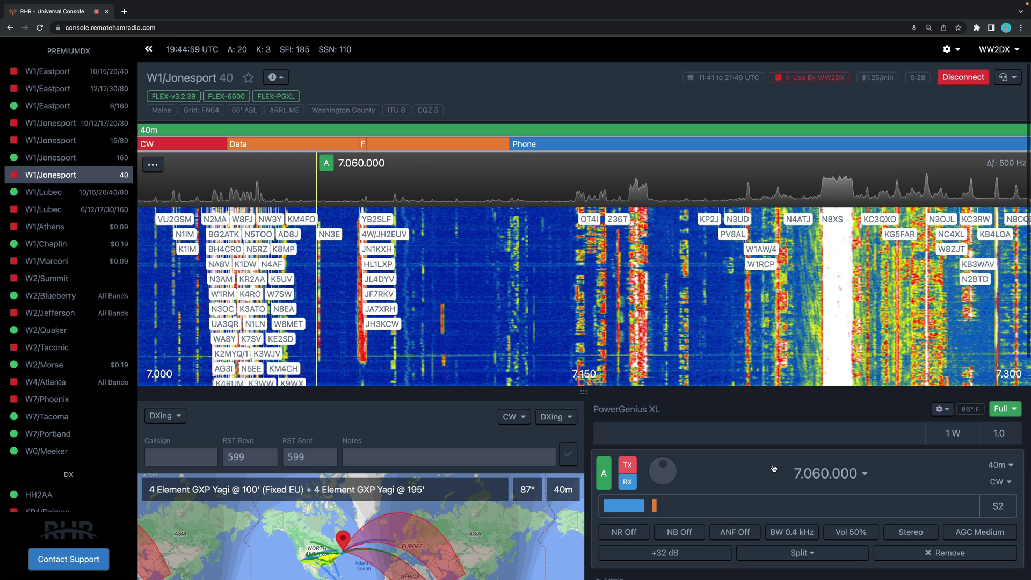
scroll(755, 454, down, 1)
scroll(754, 454, up, 1)
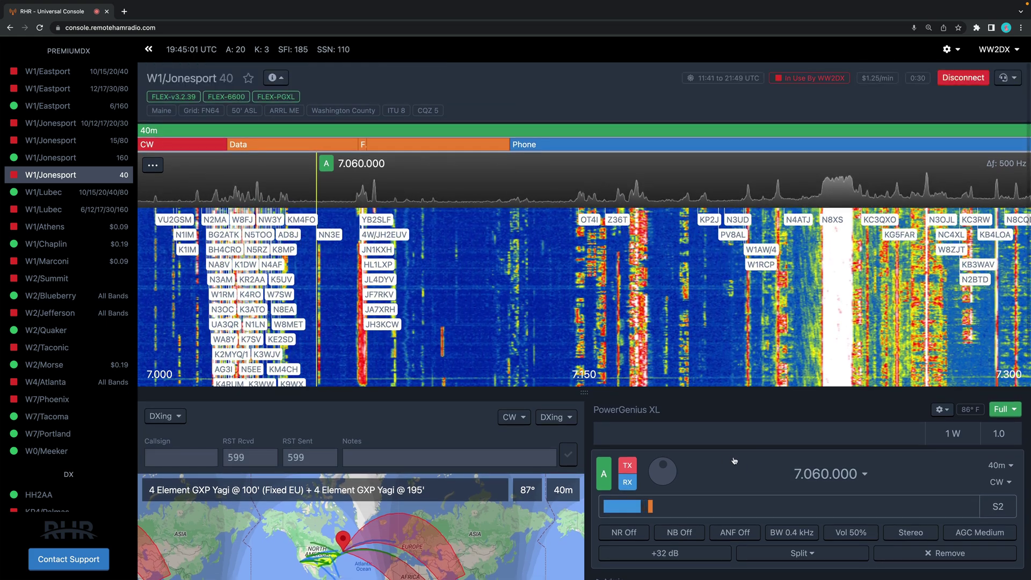
click(997, 482)
click(997, 276)
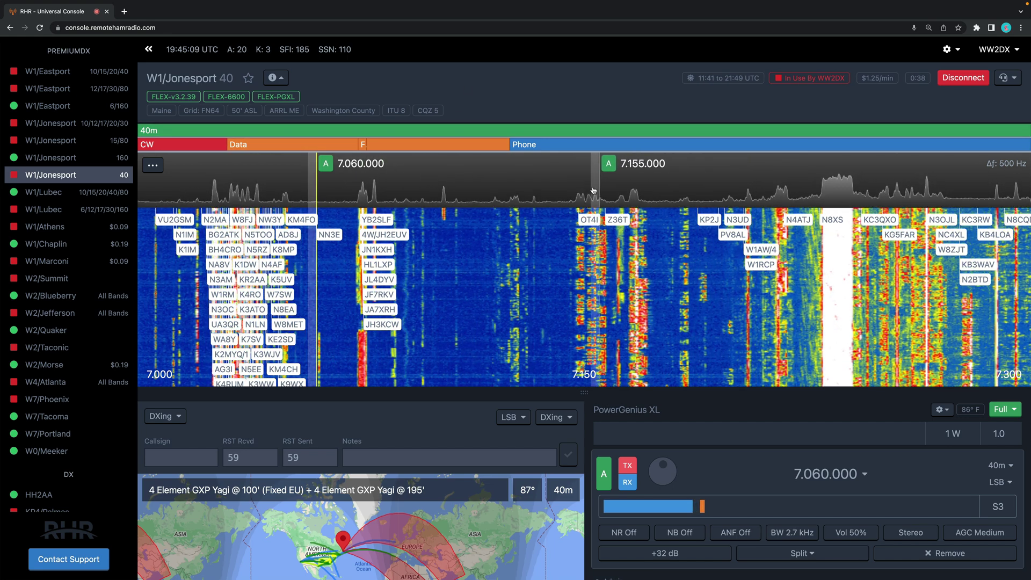
Tune receiver A on the waterfall, up to 7.167.500, then back down near 7.131 MHz
click(585, 190)
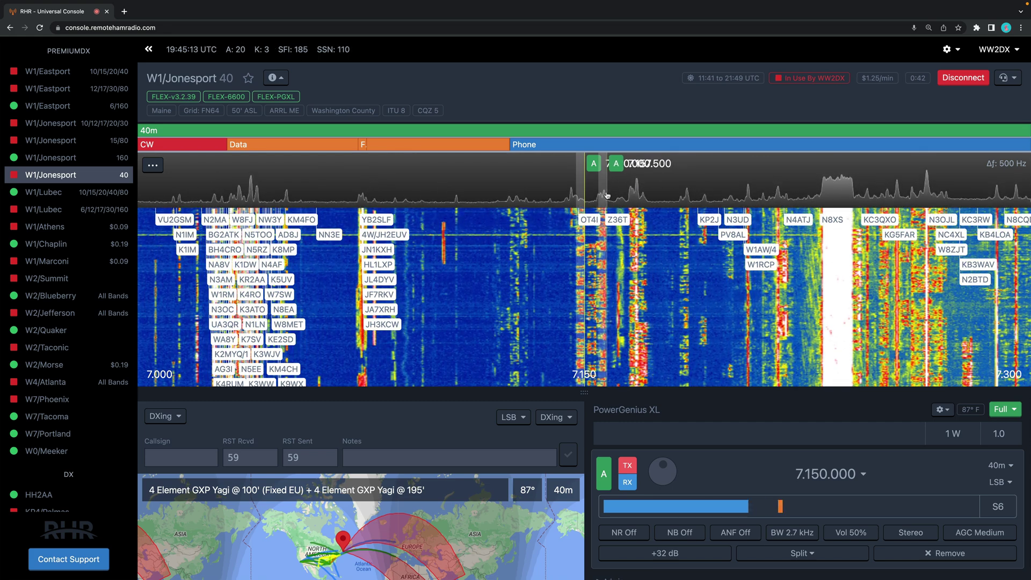
click(607, 195)
click(636, 198)
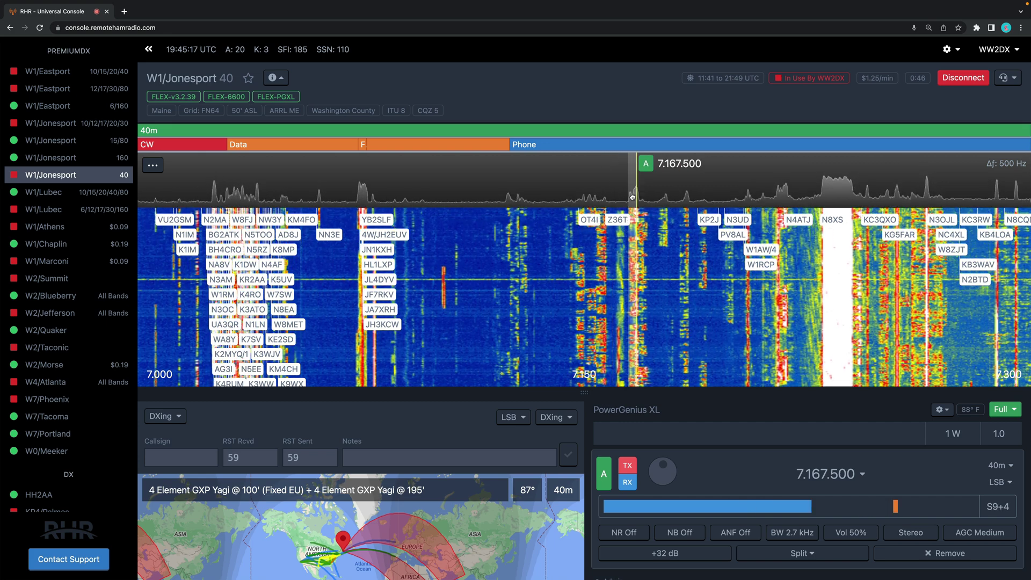
scroll(633, 198, up, 1)
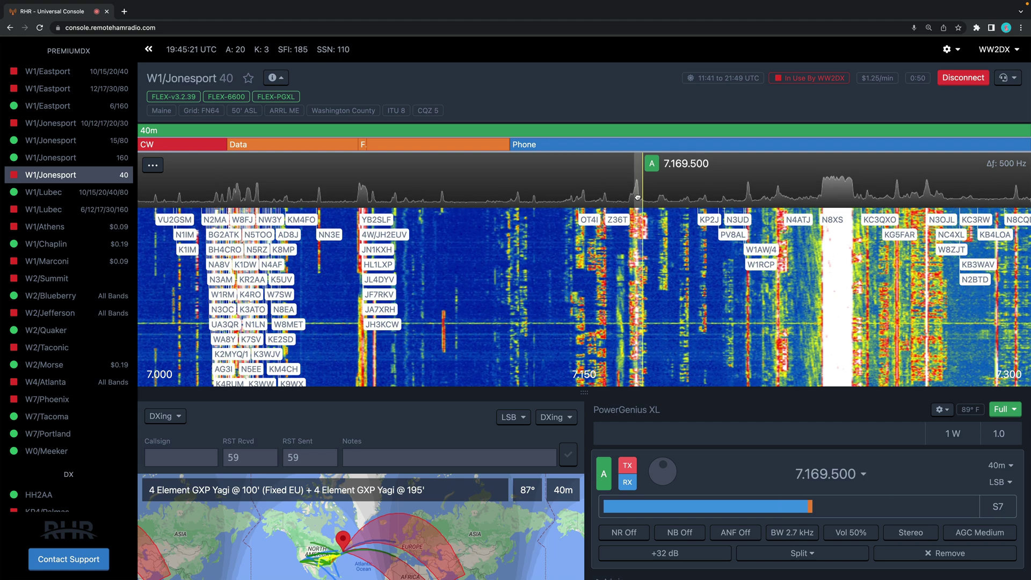
scroll(638, 198, up, 3)
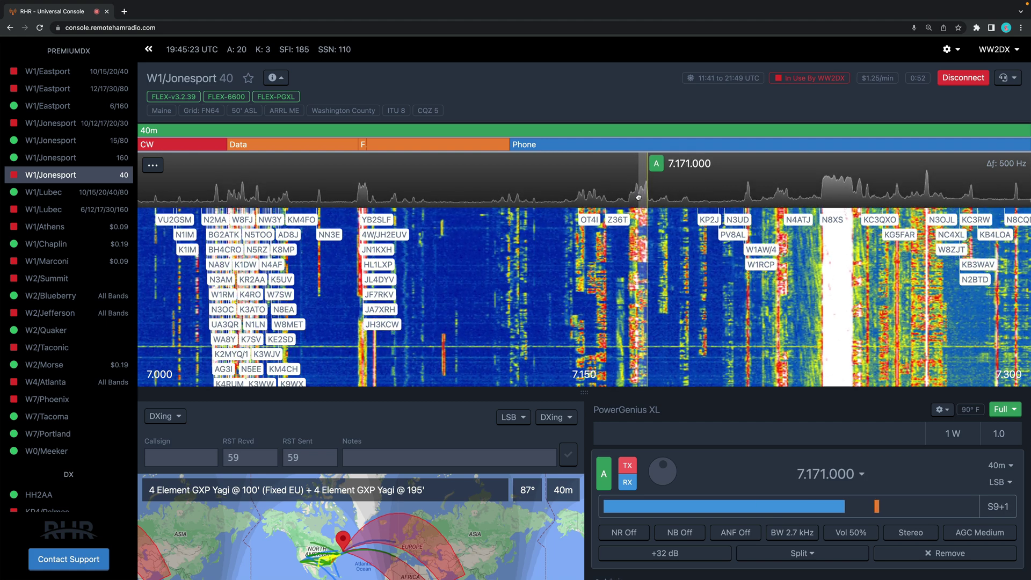
scroll(605, 196, down, 18)
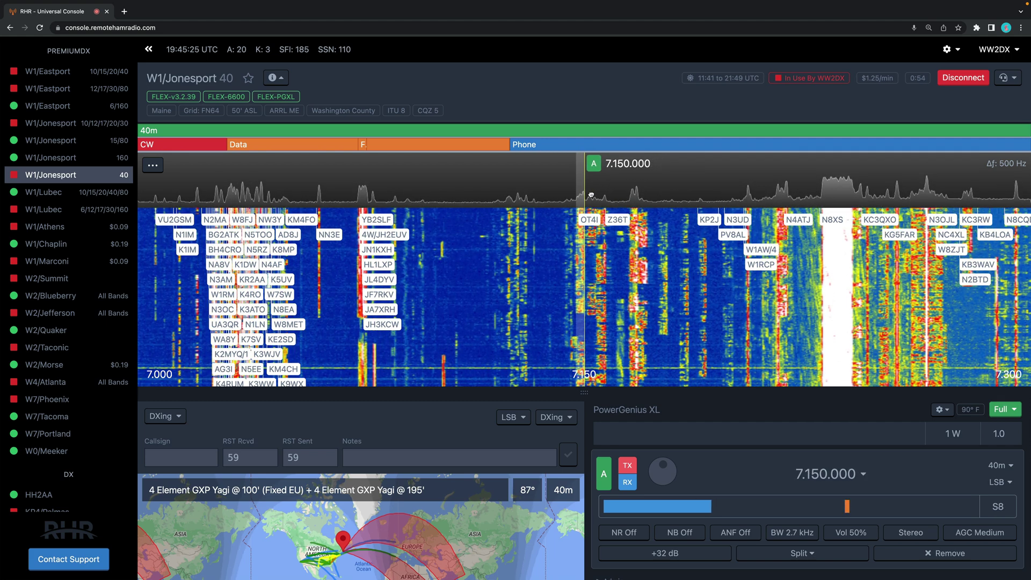
scroll(591, 194, down, 1)
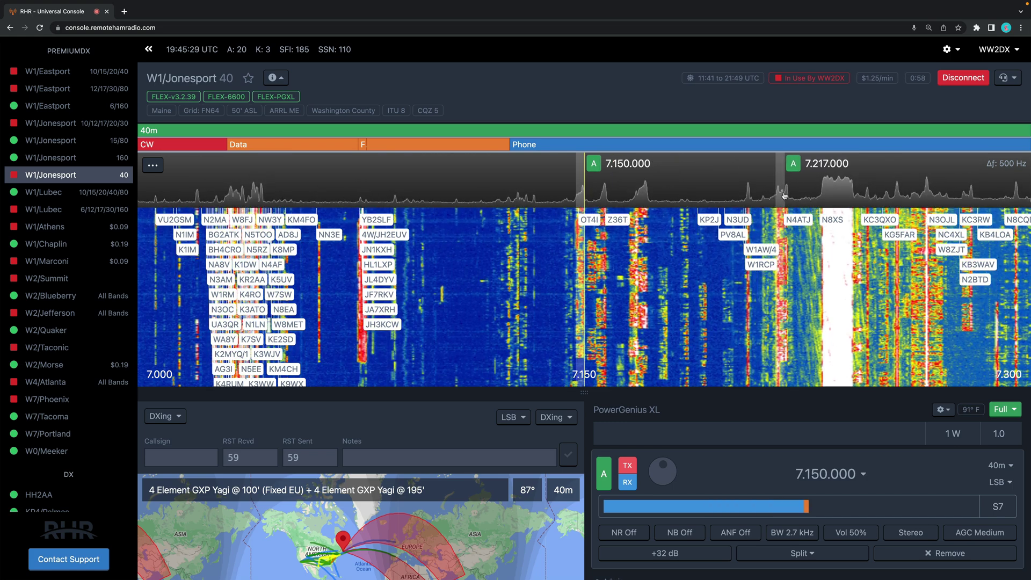
click(527, 203)
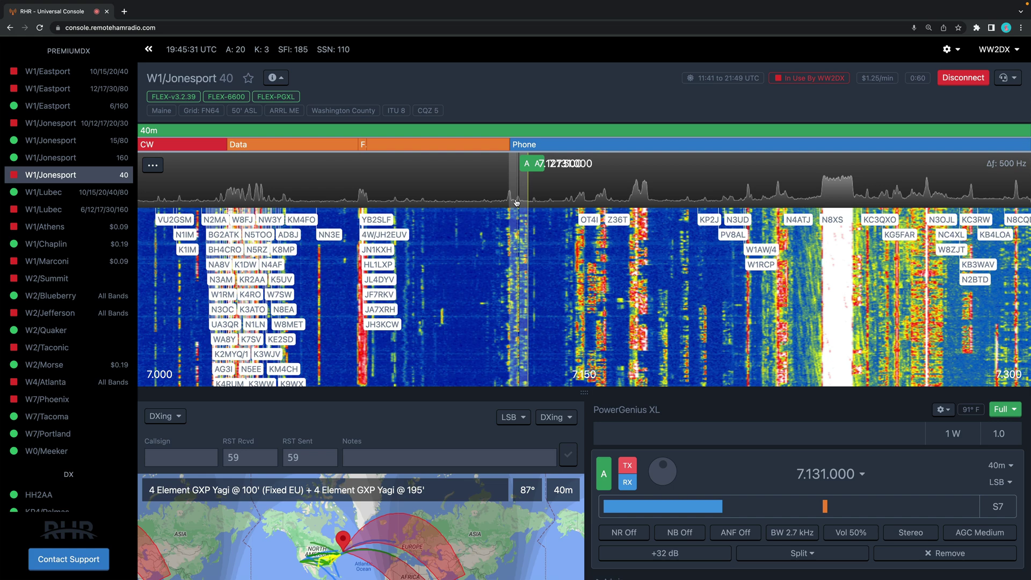
Fine-tune receiver A to 7.126.500 on the waterfall and lower its Audio Level to 20%
click(516, 207)
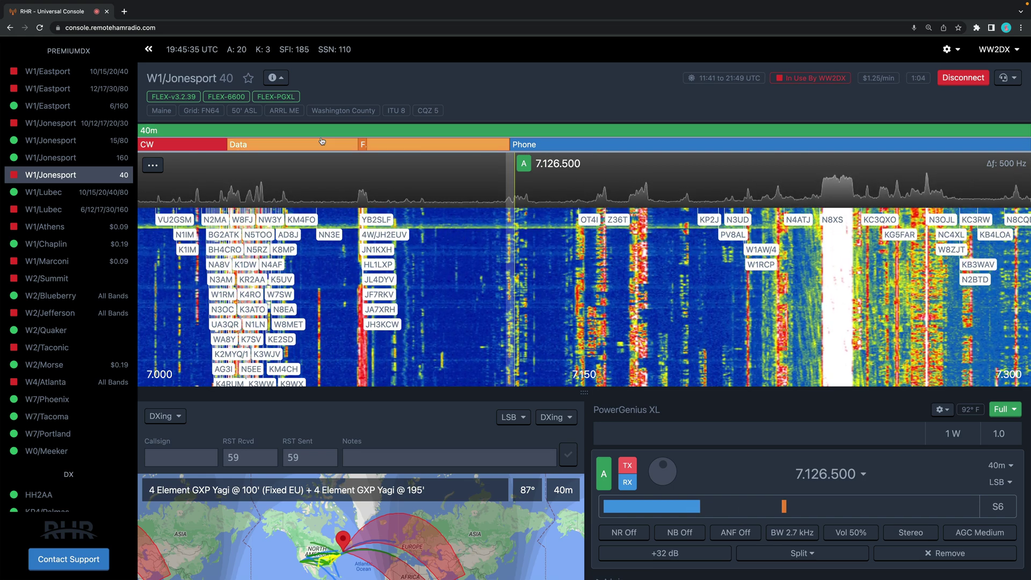
click(851, 534)
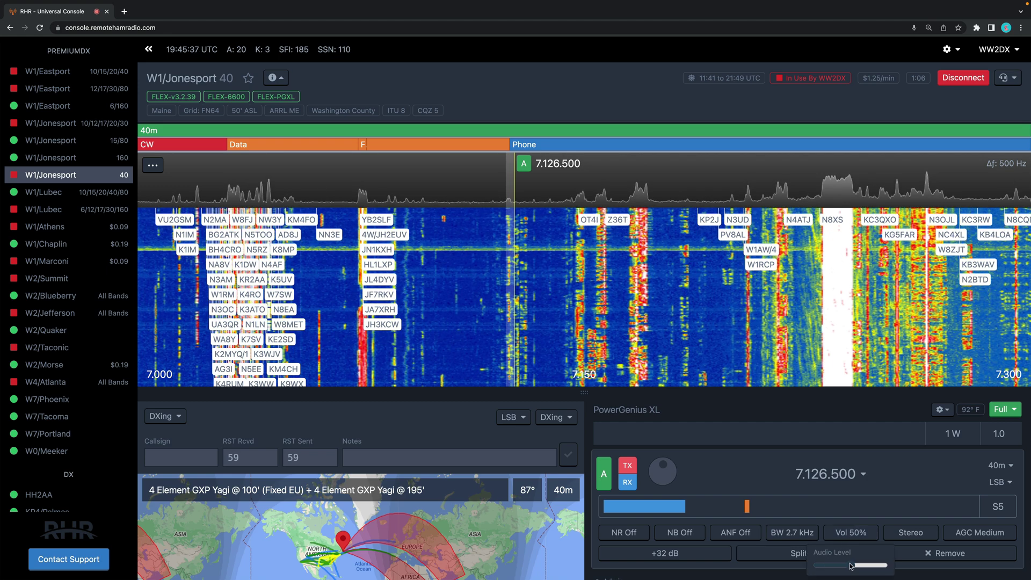
drag(850, 565, 834, 566)
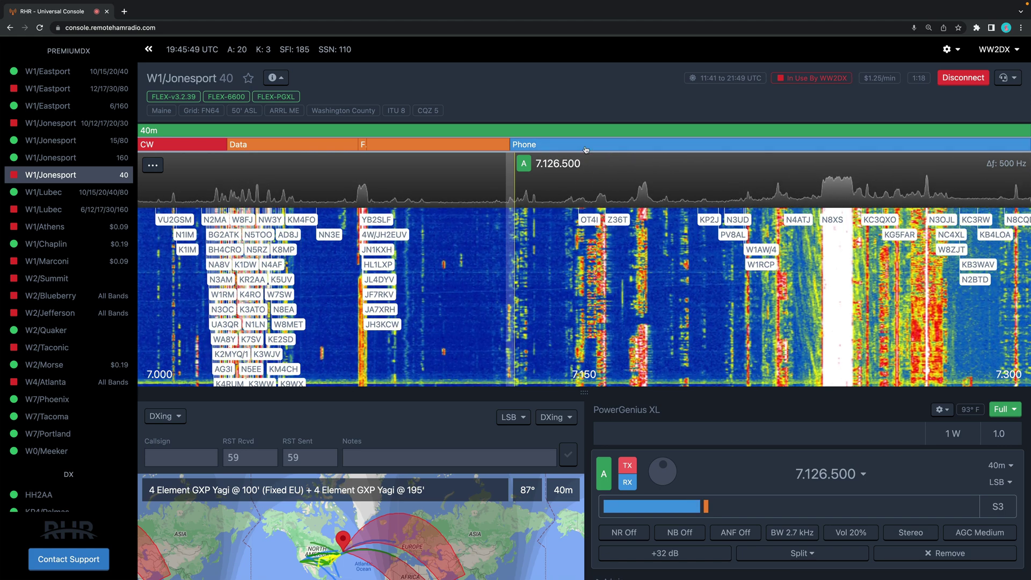
click(590, 145)
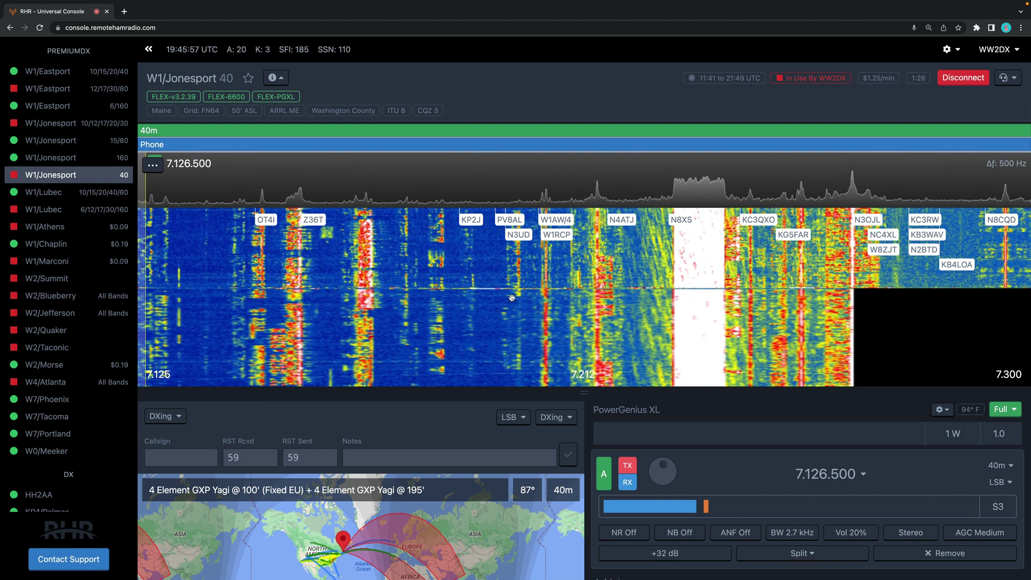
click(355, 135)
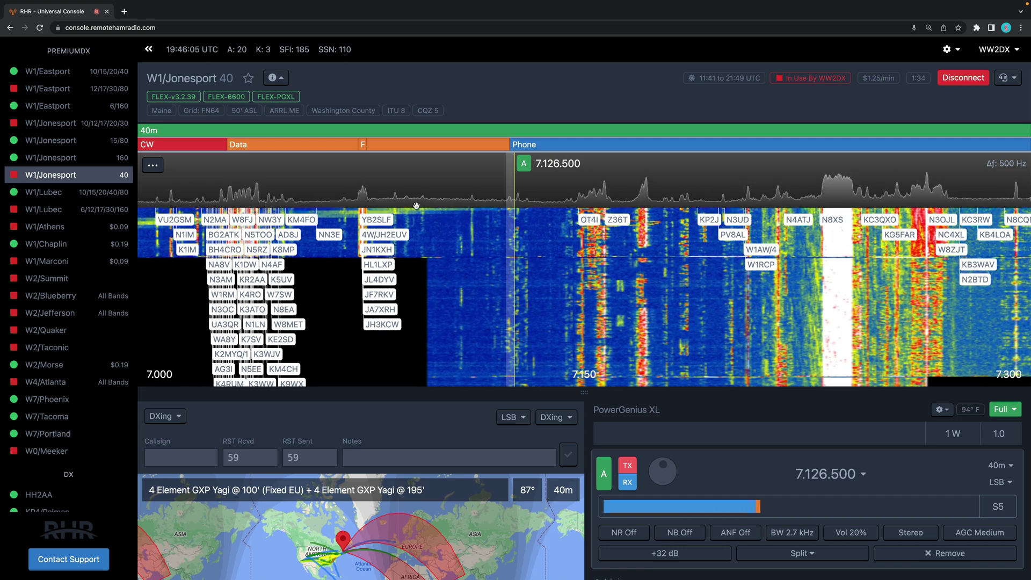
scroll(453, 273, up, 5)
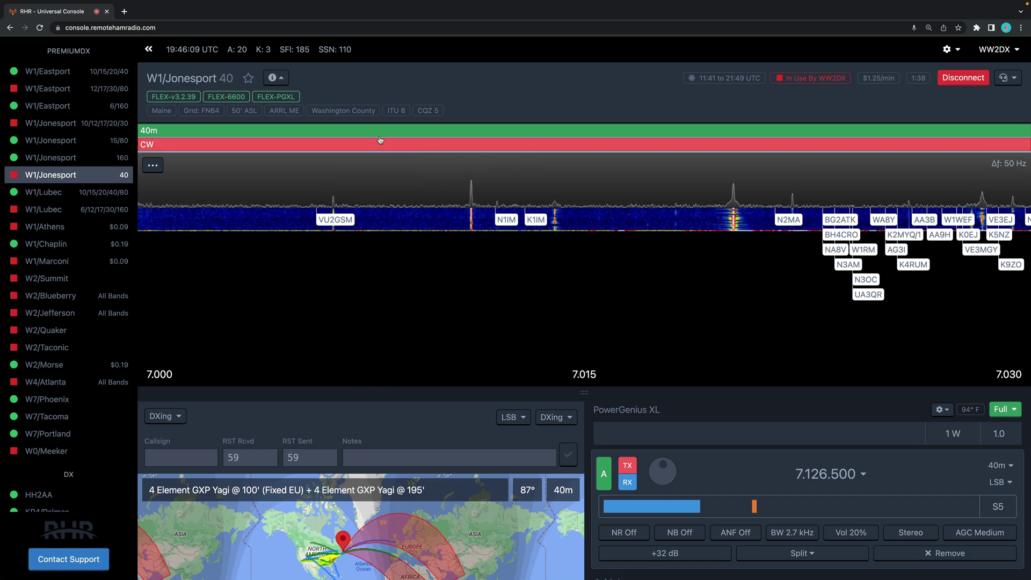
scroll(379, 140, down, 5)
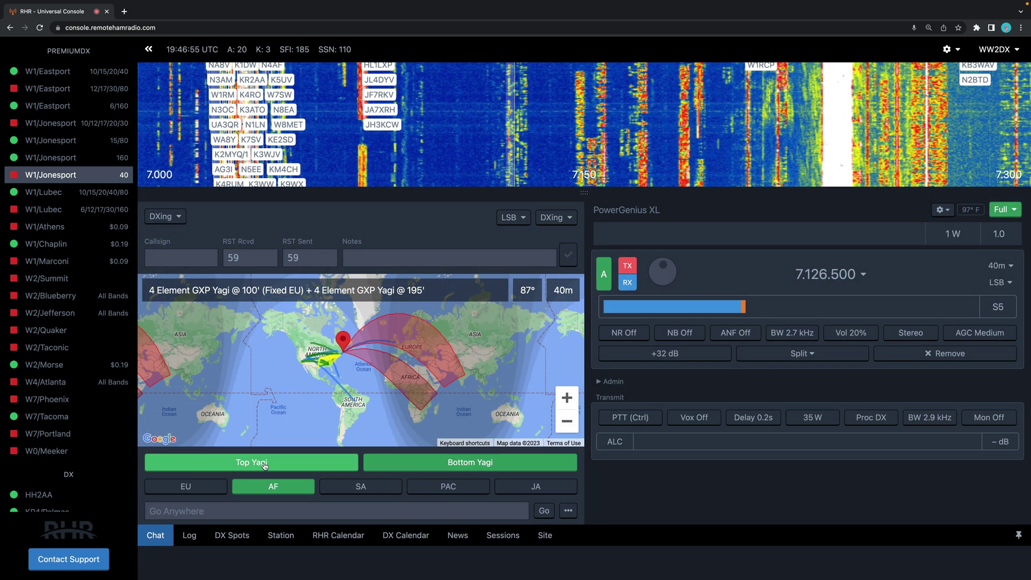
Turn off the bottom Yagi, keeping only the top Yagi, and beam it toward Europe at 47°
click(398, 463)
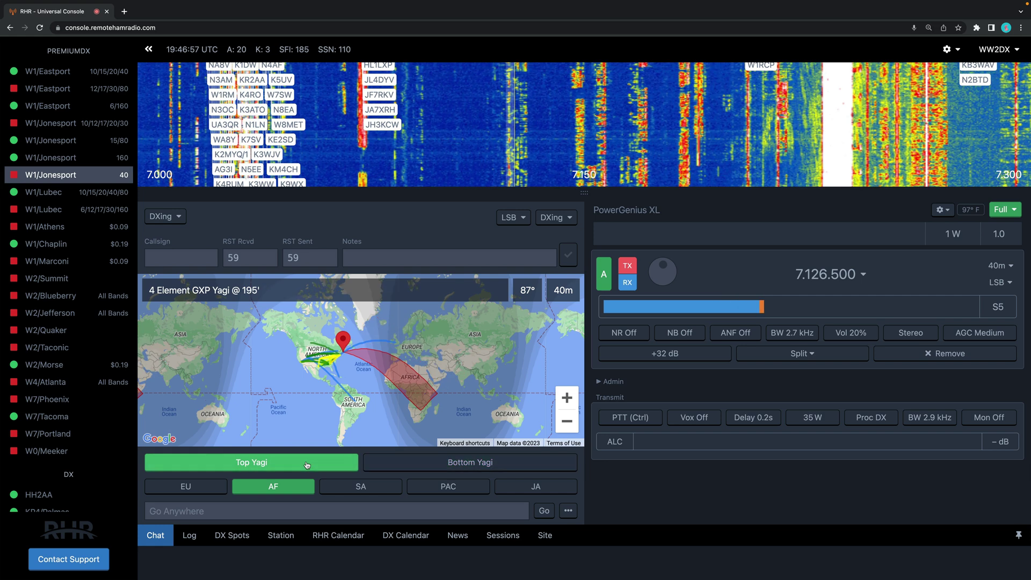
click(427, 466)
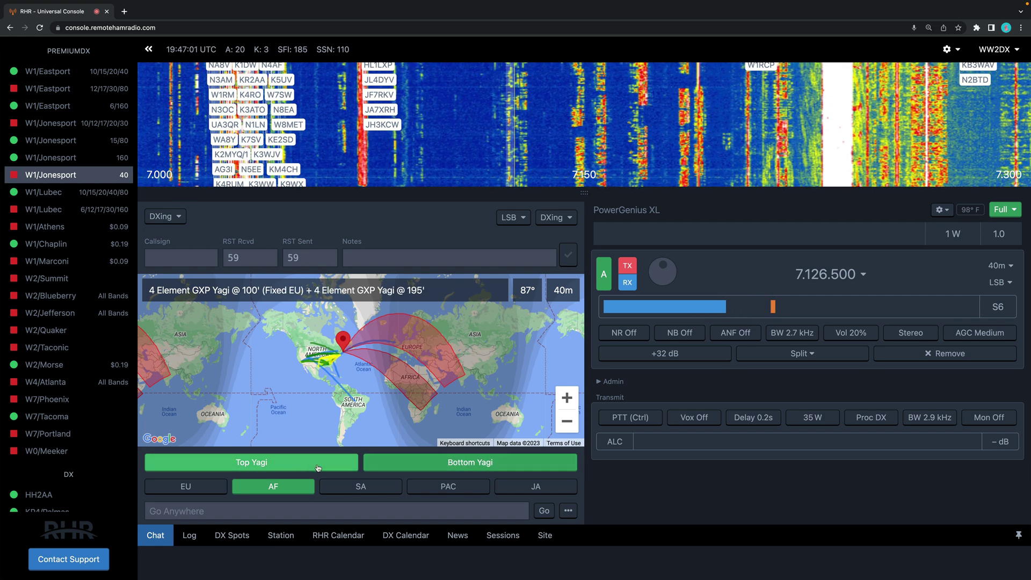
click(389, 465)
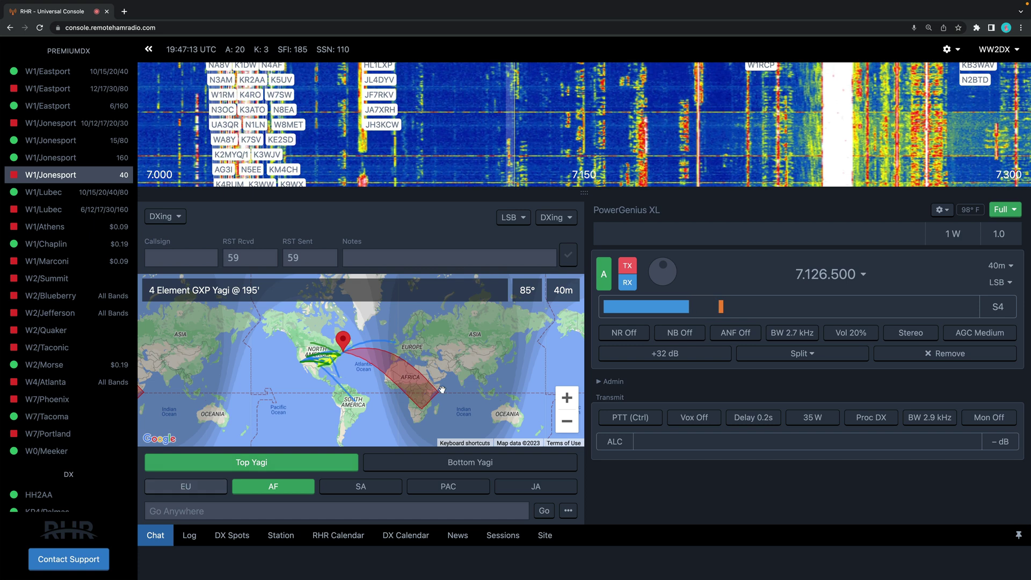
click(414, 374)
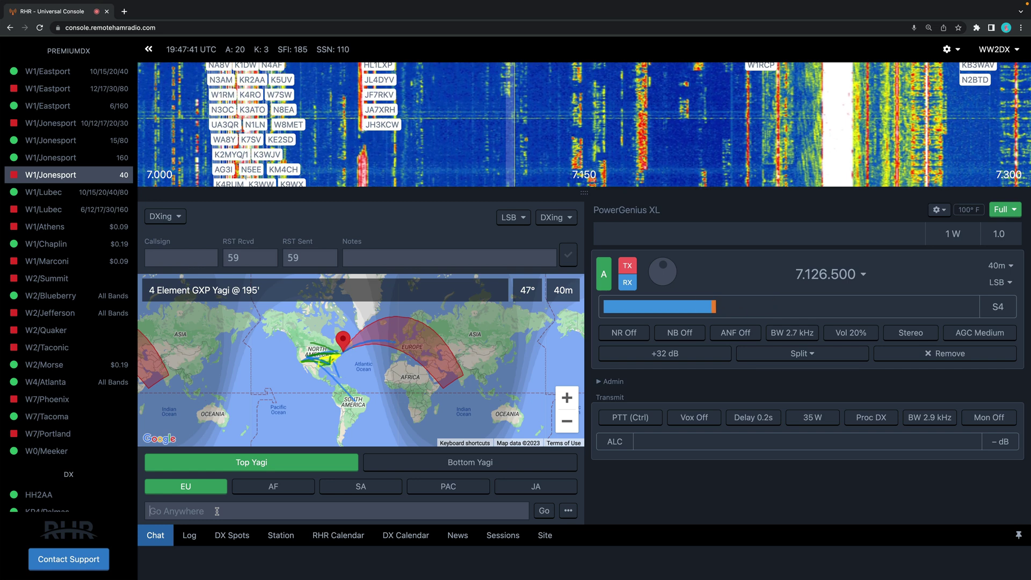
Enter 9u4r in the Go Anywhere field to rotate the top Yagi to 87° toward Africa
text(9u4r)
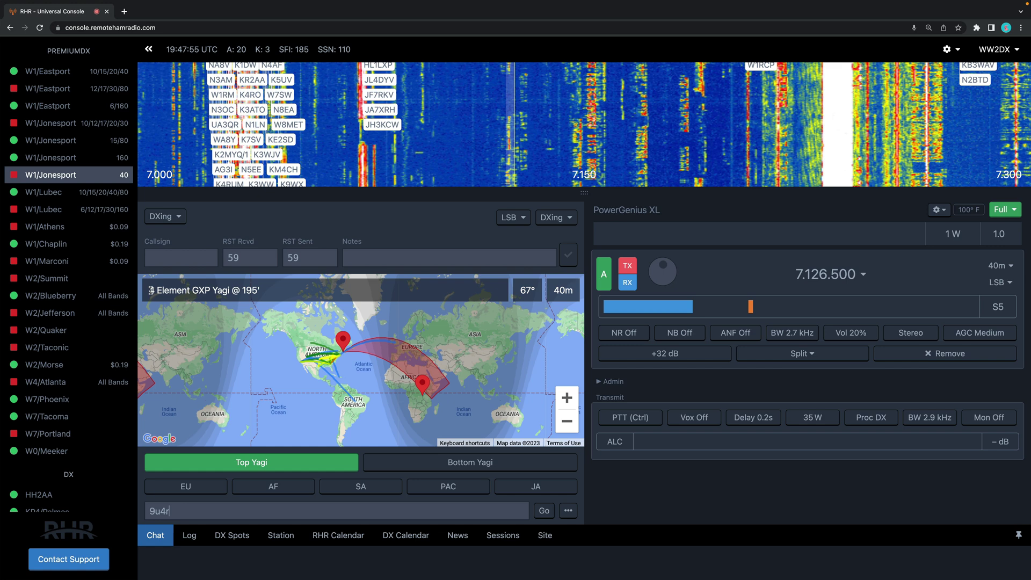
drag(151, 290, 261, 291)
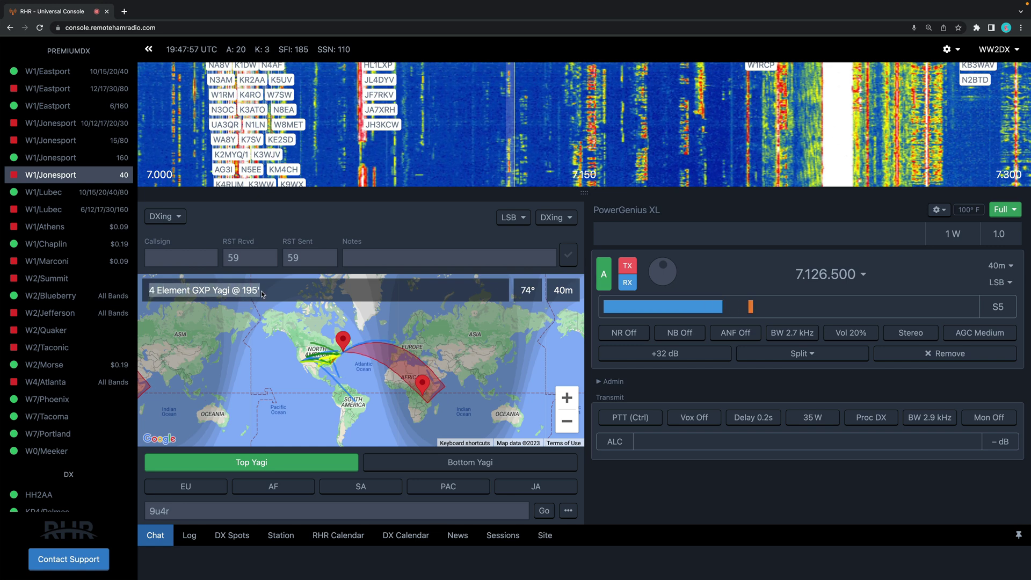
click(258, 290)
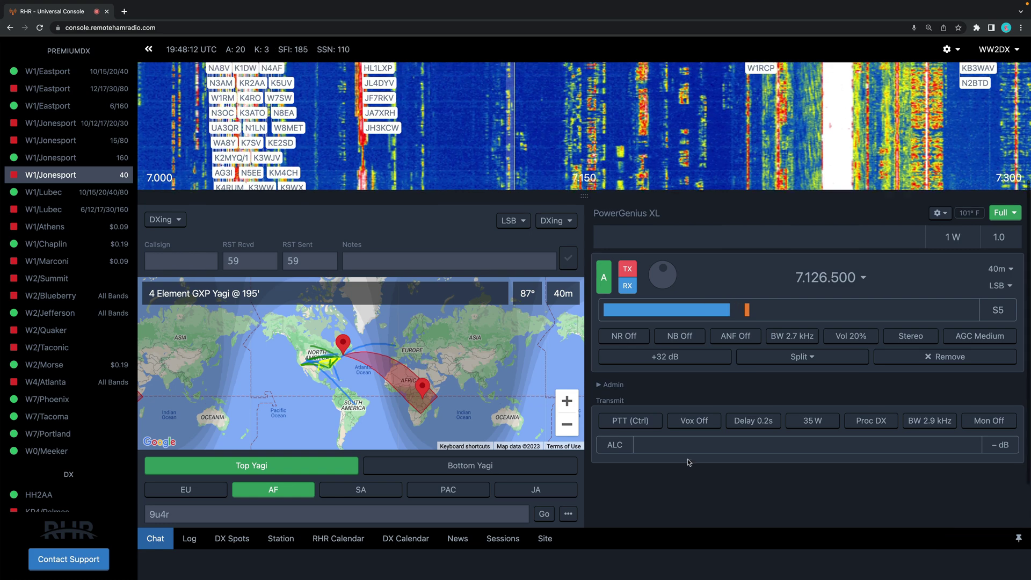
Disconnect from the W1/Jonesport 40 station using the red Disconnect button in the header
scroll(687, 458, up, 4)
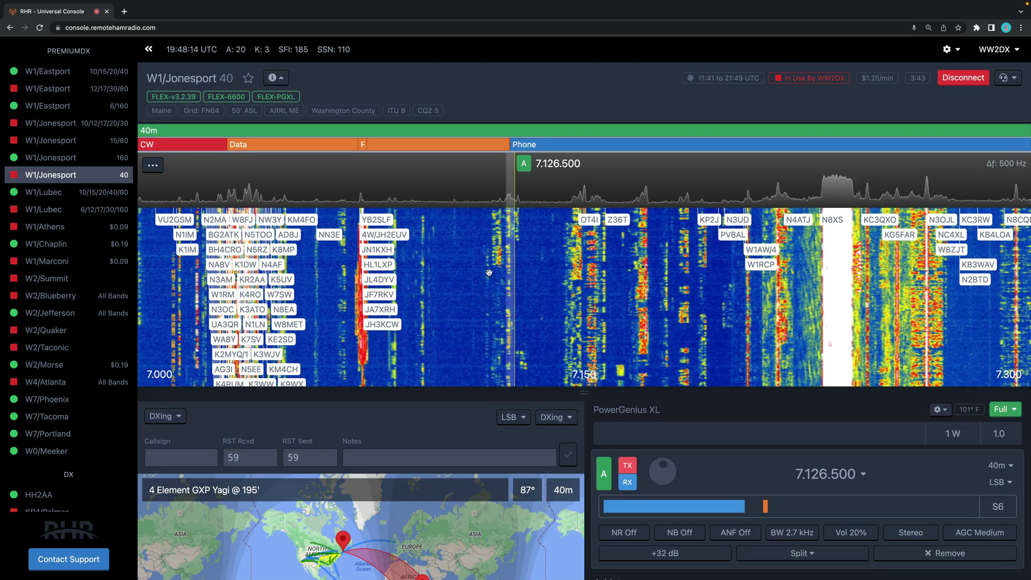
click(969, 78)
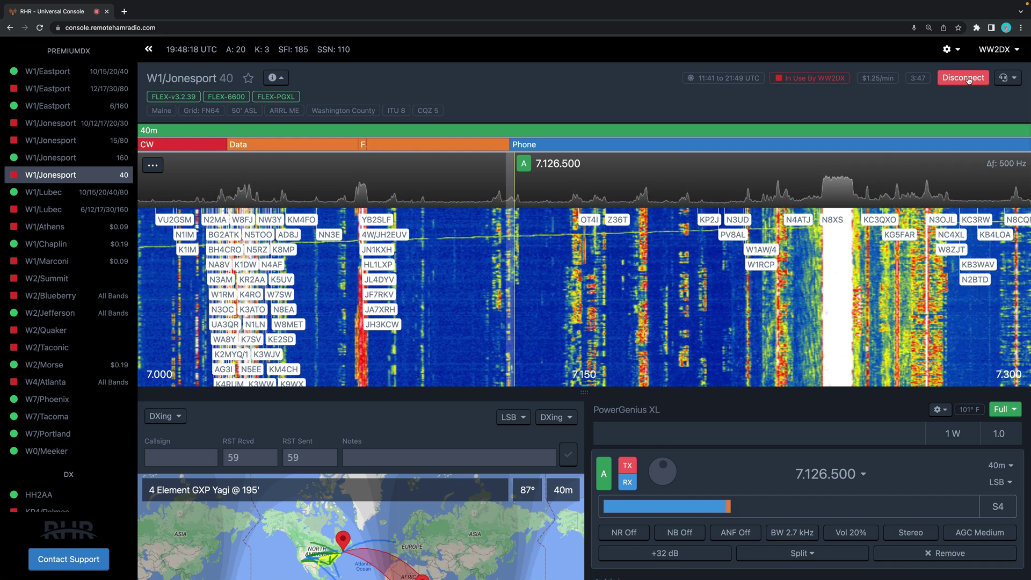